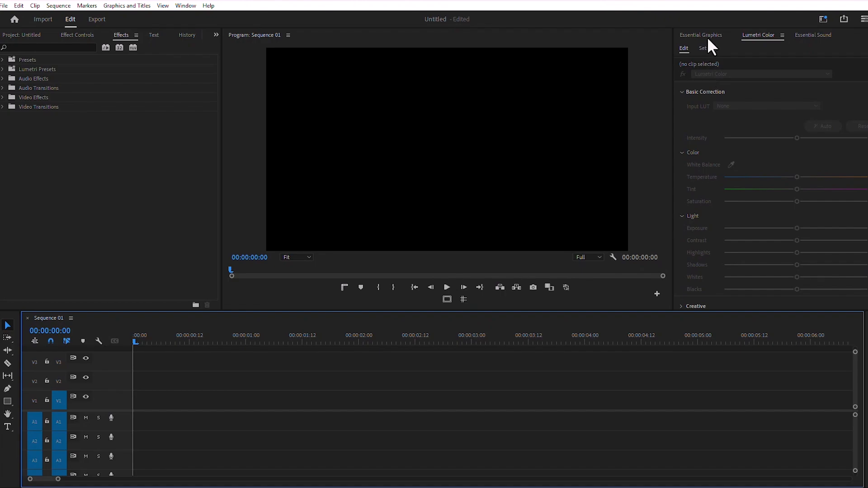
Step: Create a text layer in the program monitor and paste in the title Welcome to My Channel
{"action": "left_click", "coordinate": [708, 39]}
{"action": "key", "text": "t"}
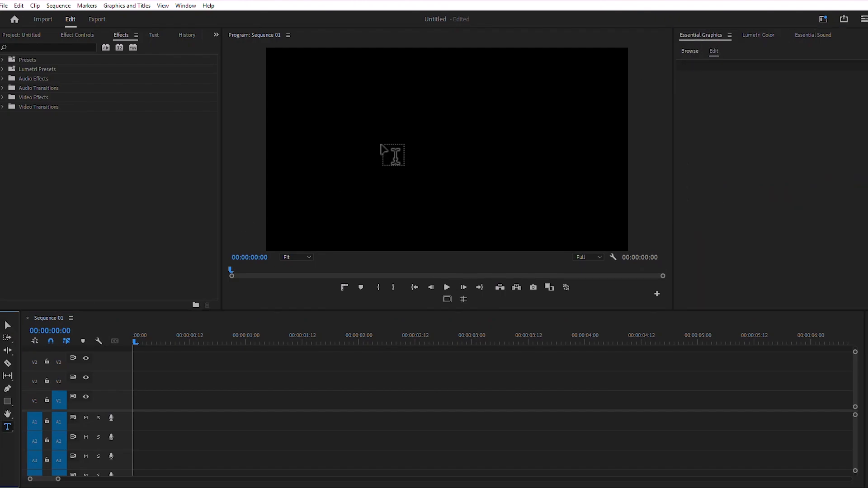
{"action": "left_click", "coordinate": [381, 145]}
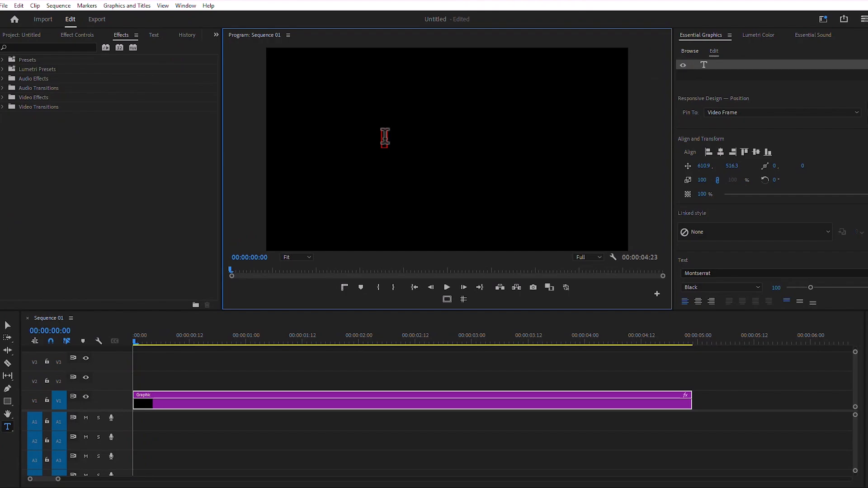
{"action": "type", "text": "Welcome to My Channel"}
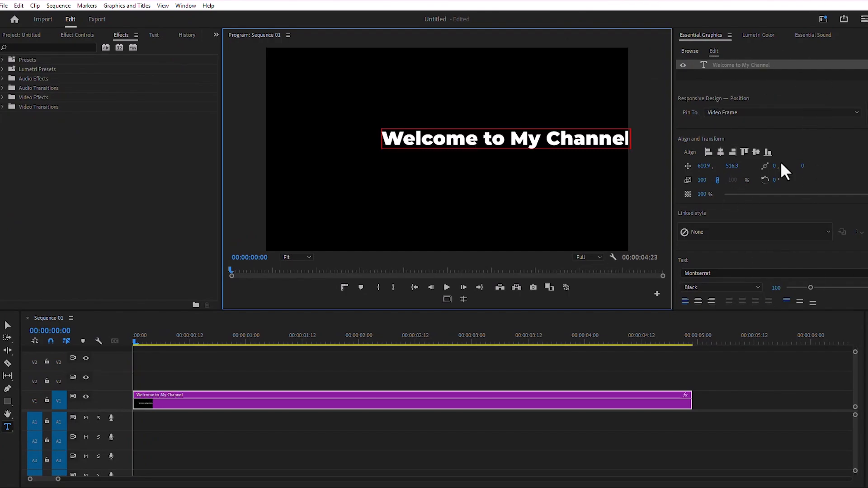
Step: Center the title horizontally and vertically in the video frame and scale it to 111%
{"action": "left_click", "coordinate": [721, 153]}
{"action": "left_click", "coordinate": [757, 152]}
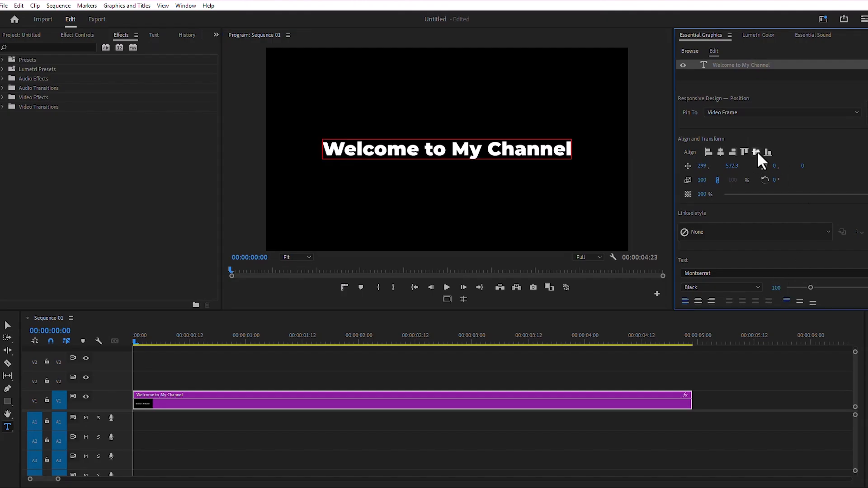
{"action": "left_click_drag", "start_coordinate": [702, 181], "coordinate": [706, 181]}
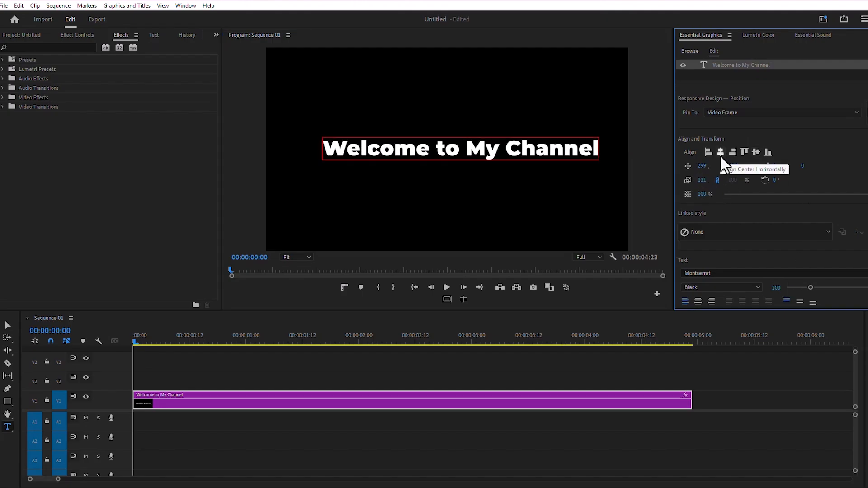
{"action": "left_click", "coordinate": [721, 152]}
{"action": "left_click", "coordinate": [757, 152]}
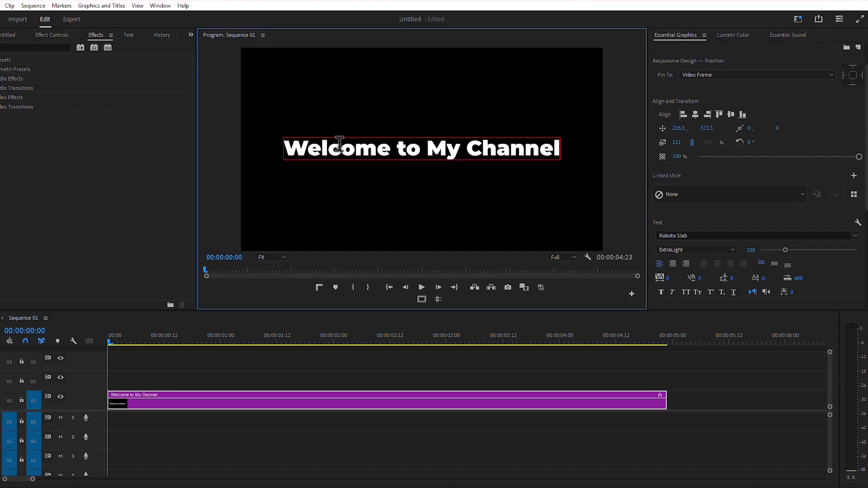
{"action": "key", "text": "ctrl+a"}
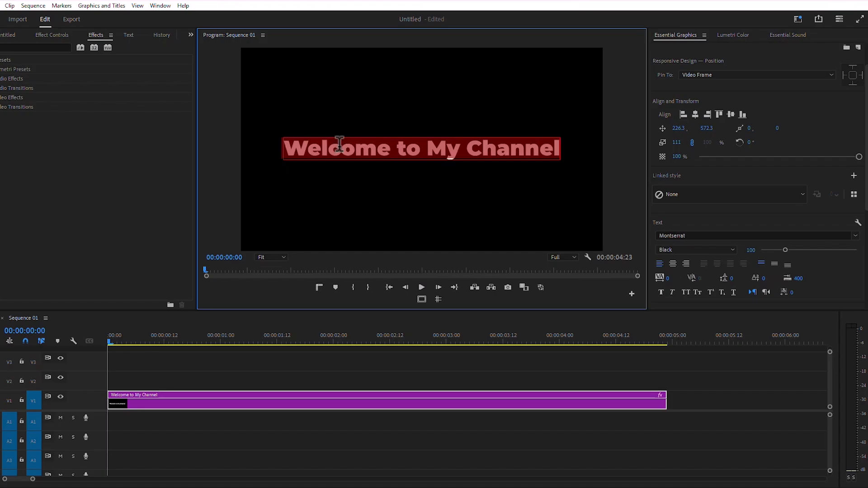
{"action": "left_click", "coordinate": [854, 236]}
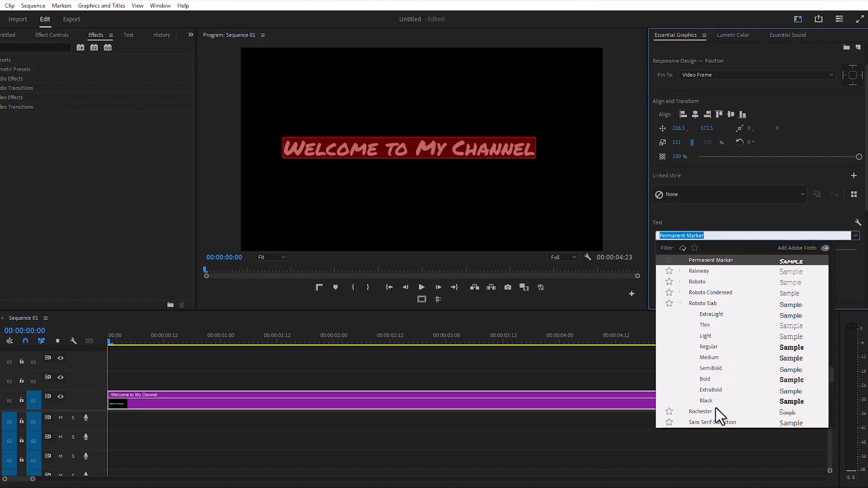
{"action": "key", "text": "Escape"}
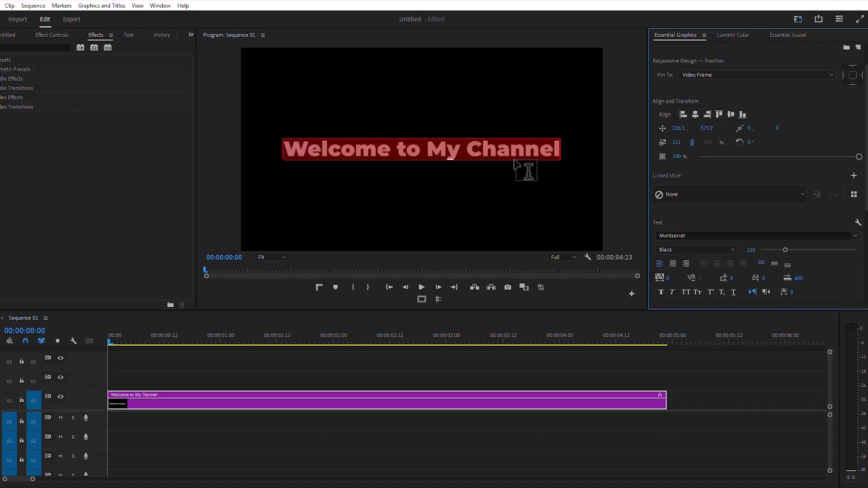
Step: Keyframe the title's Vector Motion Position so it slides to x 2689 by 00:00:01:04, and preview it
{"action": "left_click", "coordinate": [379, 364]}
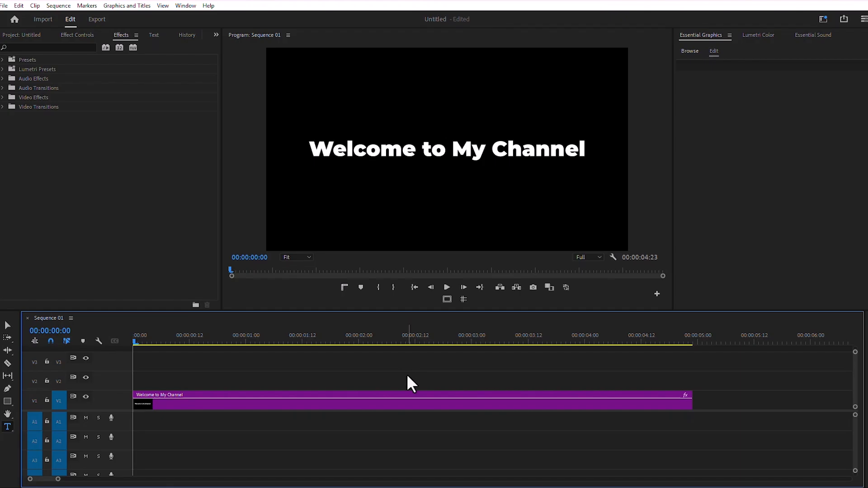
{"action": "left_click", "coordinate": [358, 403]}
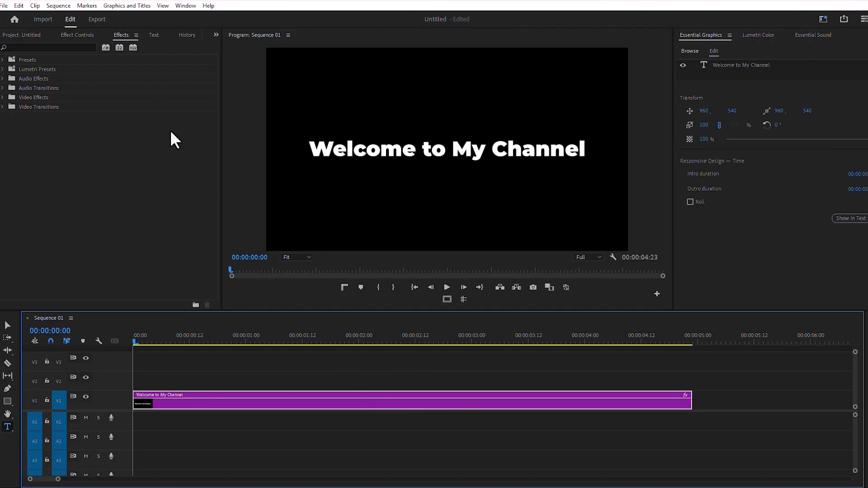
{"action": "left_click", "coordinate": [76, 35]}
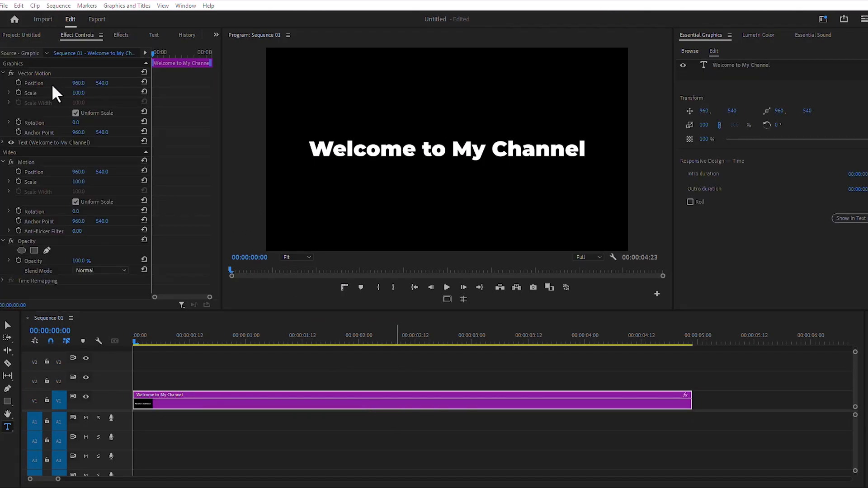
{"action": "left_click", "coordinate": [20, 82]}
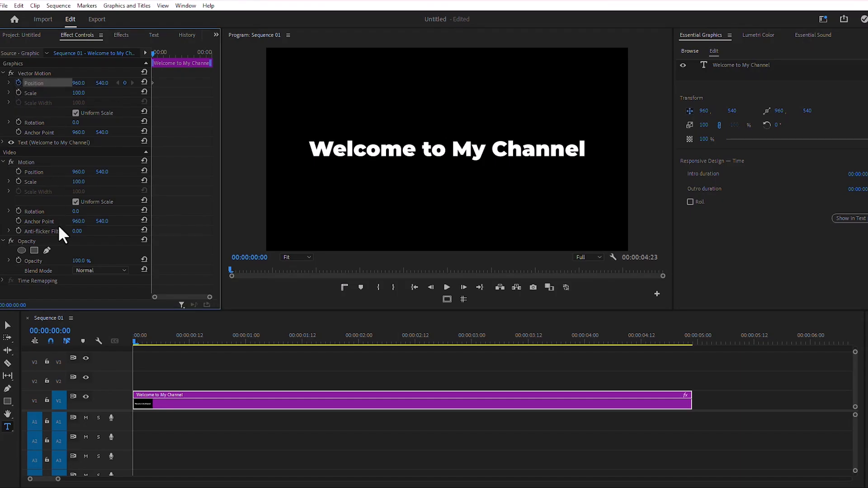
{"action": "left_click", "coordinate": [264, 342]}
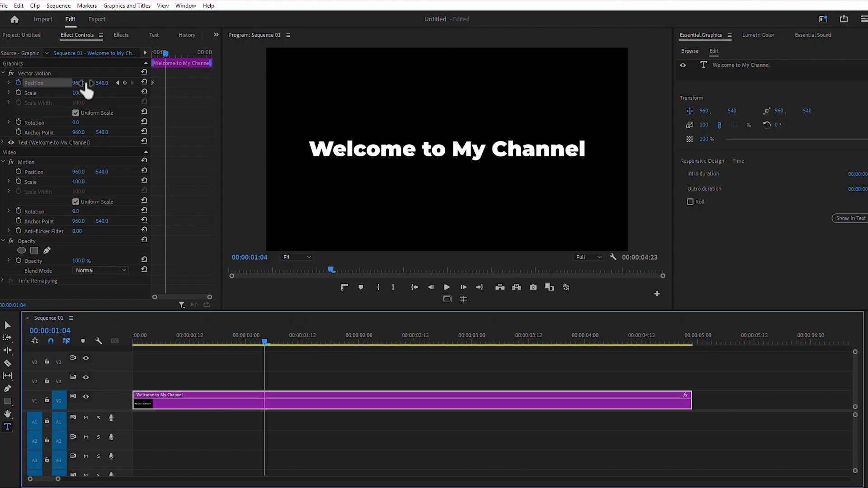
{"action": "left_click_drag", "start_coordinate": [79, 82], "coordinate": [857, 82]}
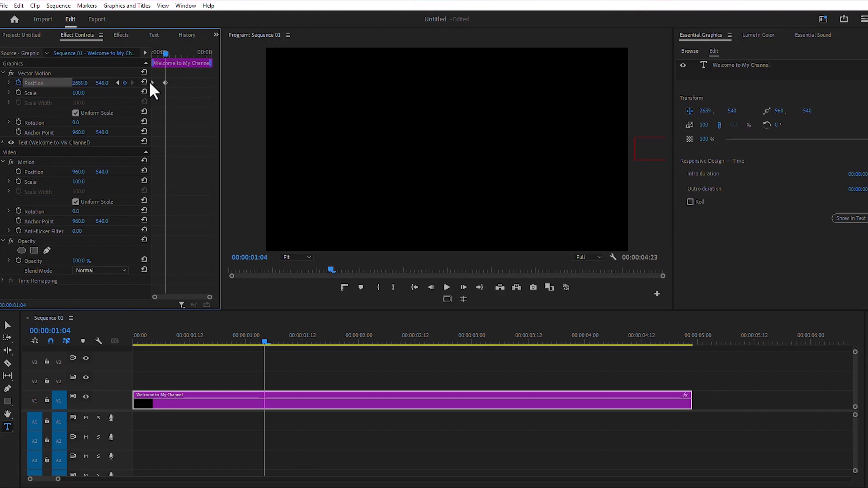
{"action": "left_click", "coordinate": [446, 287]}
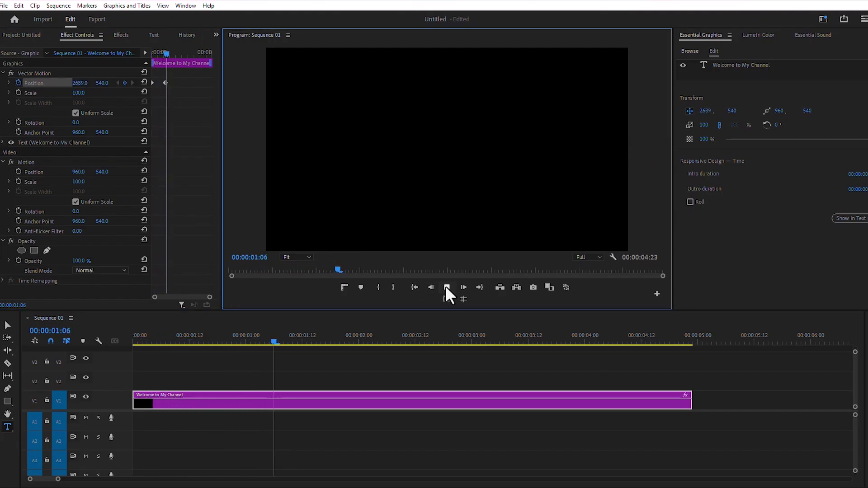
{"action": "left_click", "coordinate": [445, 286]}
Step: Undo the horizontal move, set the end keyframe's Position Y to -61 instead, and preview the upward slide from the start
{"action": "left_click", "coordinate": [119, 83]}
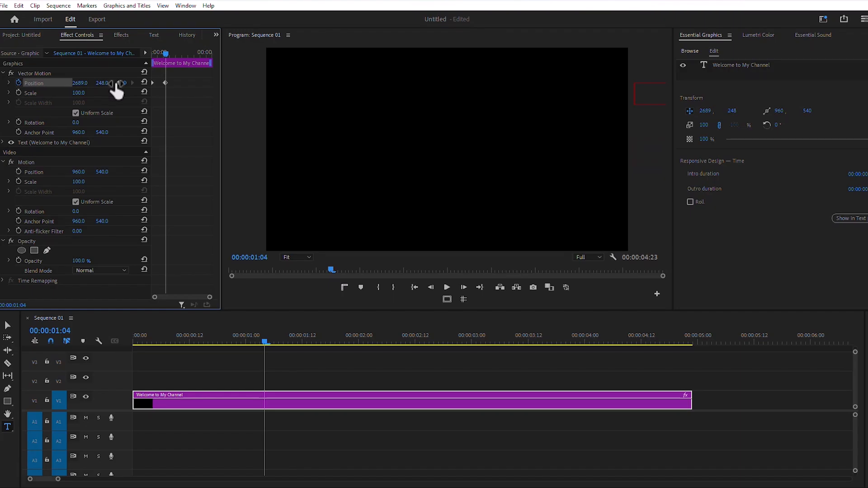
{"action": "key", "text": "ctrl+z"}
{"action": "key", "text": "ctrl+z"}
{"action": "left_click_drag", "start_coordinate": [104, 83], "coordinate": [1, 84]}
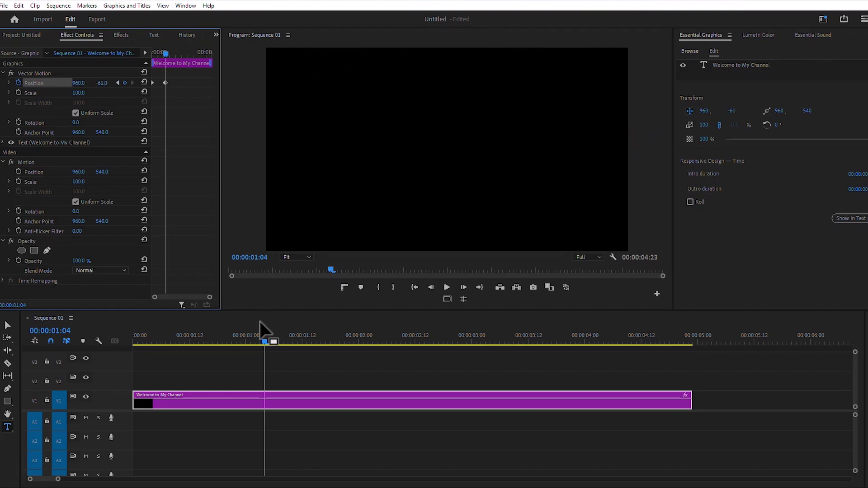
{"action": "left_click_drag", "start_coordinate": [263, 342], "coordinate": [131, 348]}
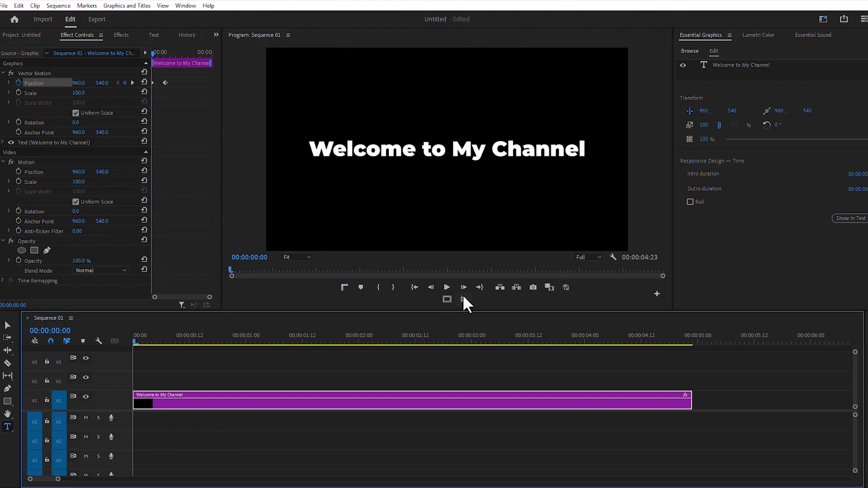
{"action": "left_click", "coordinate": [446, 290]}
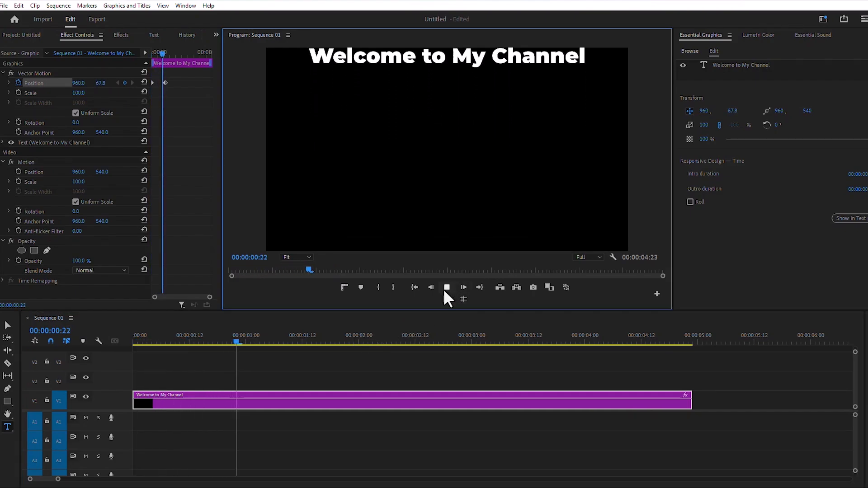
{"action": "left_click", "coordinate": [444, 288]}
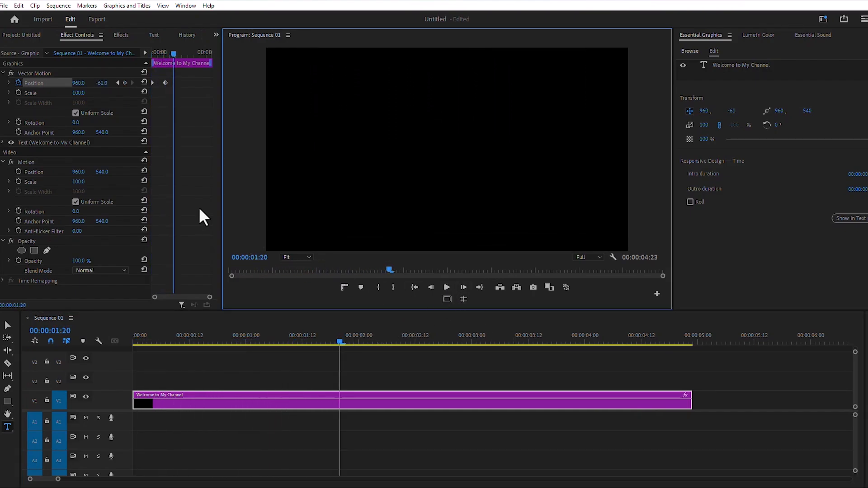
Step: Turn off Position animation for the title, deleting its keyframes
{"action": "left_click", "coordinate": [17, 83]}
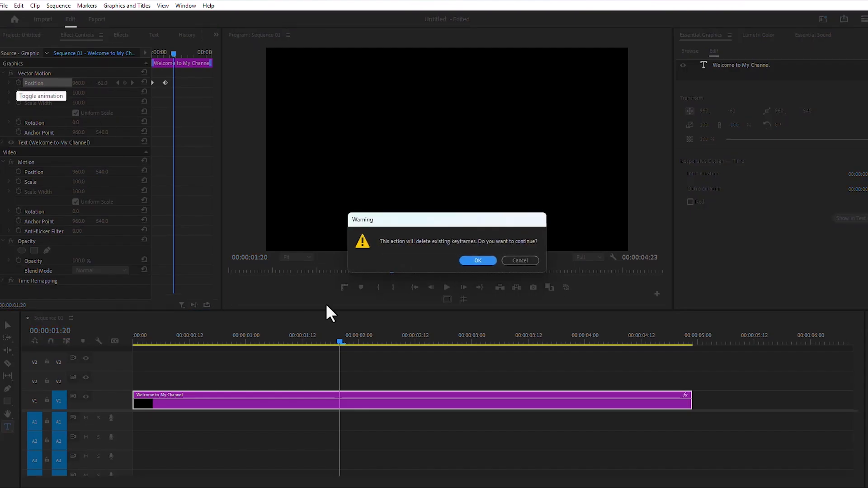
{"action": "left_click", "coordinate": [474, 260]}
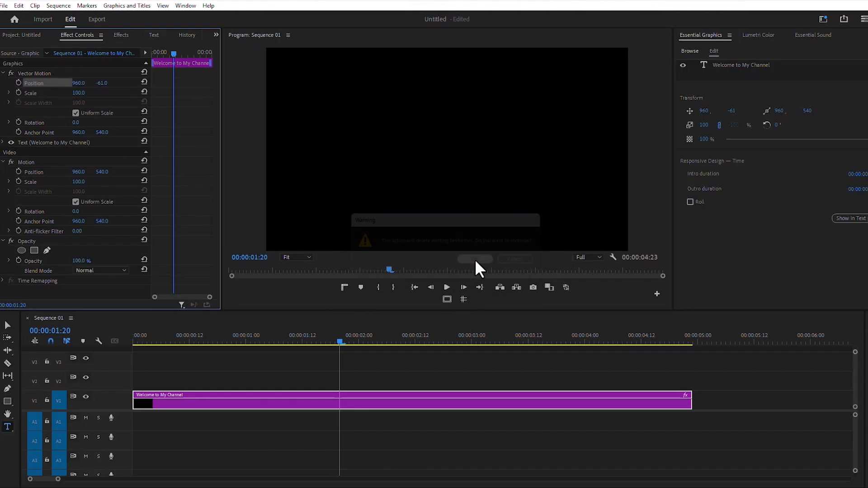
Step: Search the effects for slide and apply the Band Slide transition to the start of the title clip
{"action": "left_click", "coordinate": [121, 35]}
{"action": "left_click", "coordinate": [52, 49]}
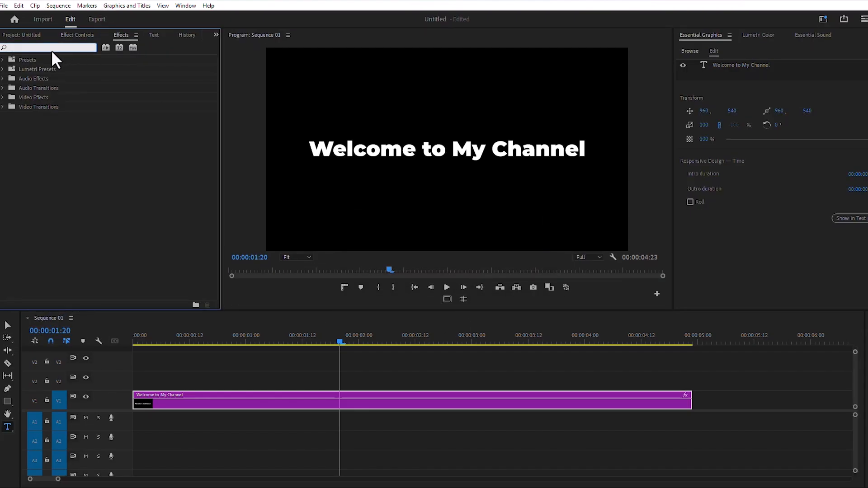
{"action": "type", "text": "s"}
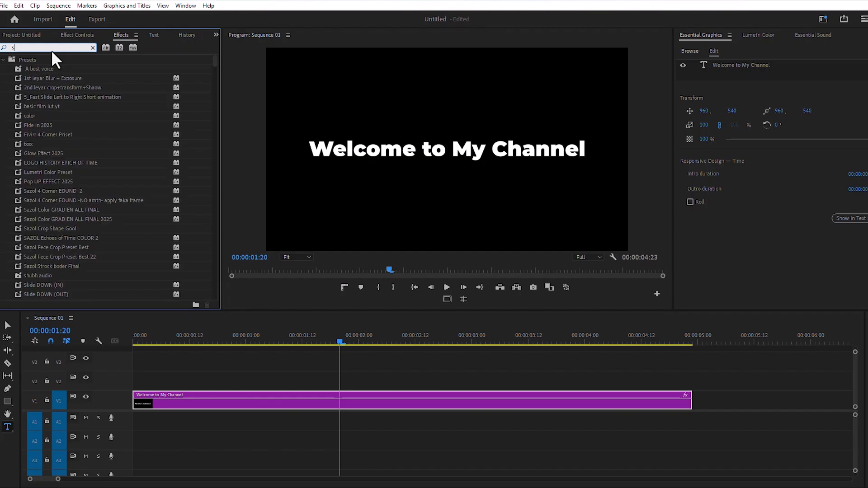
{"action": "type", "text": "l"}
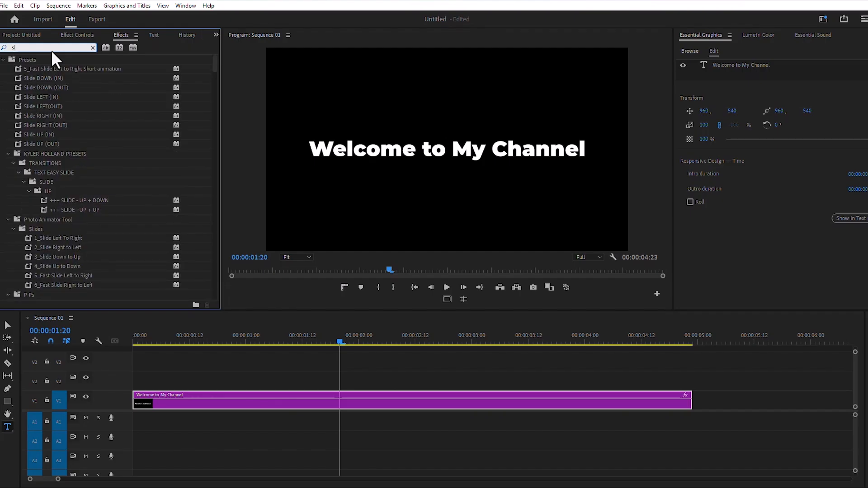
{"action": "type", "text": "id"}
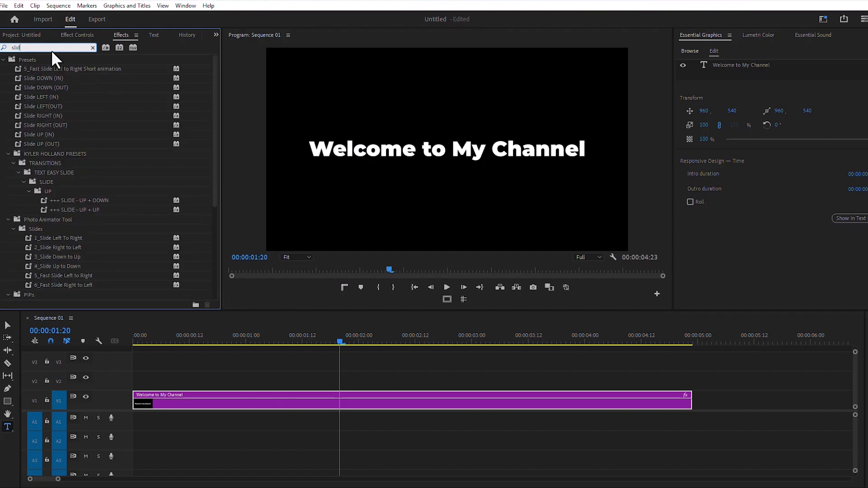
{"action": "type", "text": "e"}
{"action": "scroll", "coordinate": [80, 160], "scroll_direction": "down", "scroll_amount": 2}
{"action": "scroll", "coordinate": [80, 170], "scroll_direction": "down", "scroll_amount": 4}
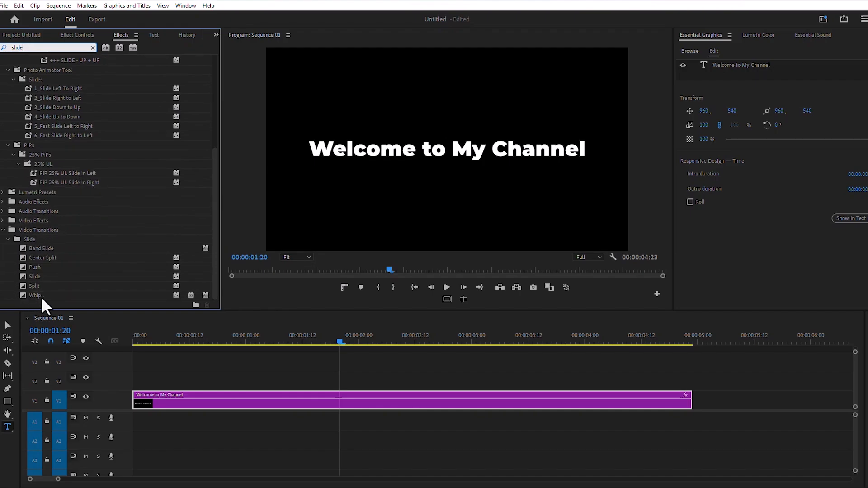
{"action": "left_click_drag", "start_coordinate": [37, 247], "coordinate": [141, 393]}
Step: Preview the Band Slide transition from the start of the sequence
{"action": "left_click_drag", "start_coordinate": [161, 340], "coordinate": [126, 340]}
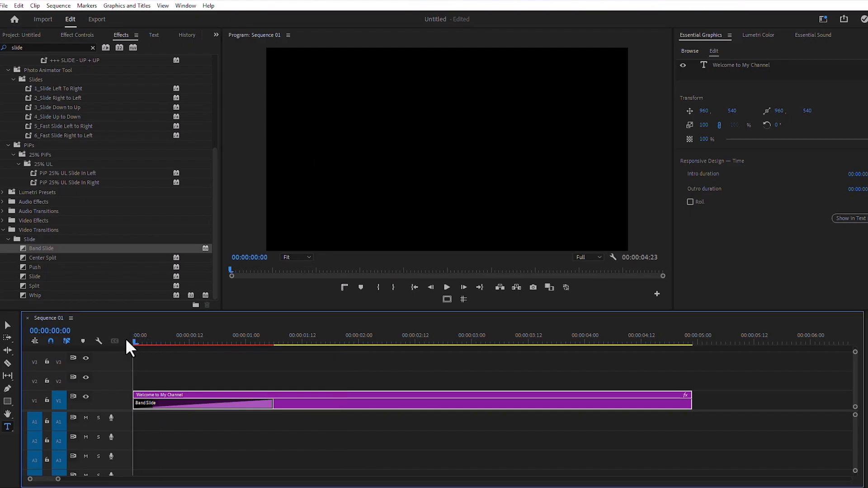
{"action": "left_click", "coordinate": [447, 287]}
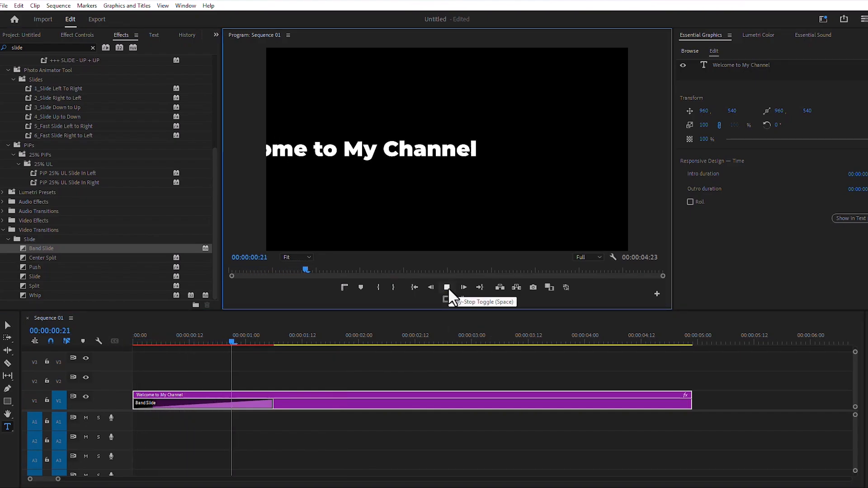
{"action": "left_click", "coordinate": [447, 287]}
Step: Apply the Center Split transition to both the start and the end of the title clip
{"action": "left_click_drag", "start_coordinate": [43, 248], "coordinate": [690, 411]}
{"action": "key", "text": "space"}
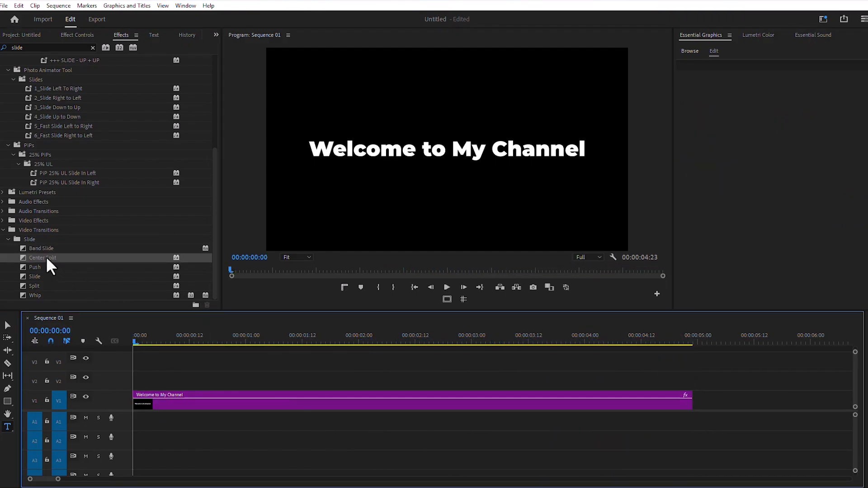
{"action": "left_click_drag", "start_coordinate": [47, 258], "coordinate": [136, 403]}
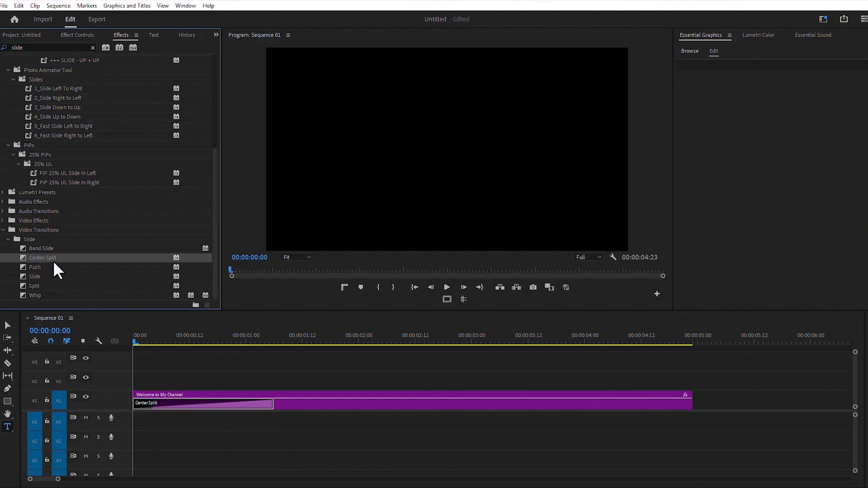
{"action": "left_click_drag", "start_coordinate": [678, 403], "coordinate": [701, 415]}
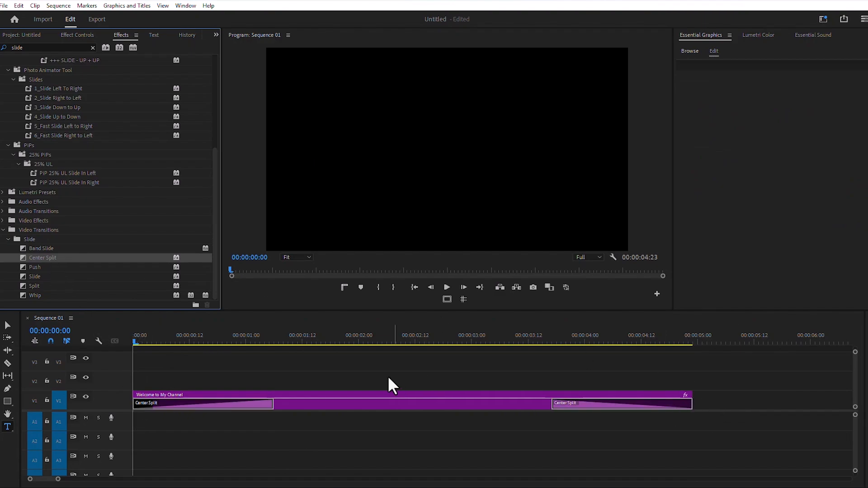
Step: Apply the Push transition to both the start and the end of the title clip
{"action": "left_click", "coordinate": [445, 287]}
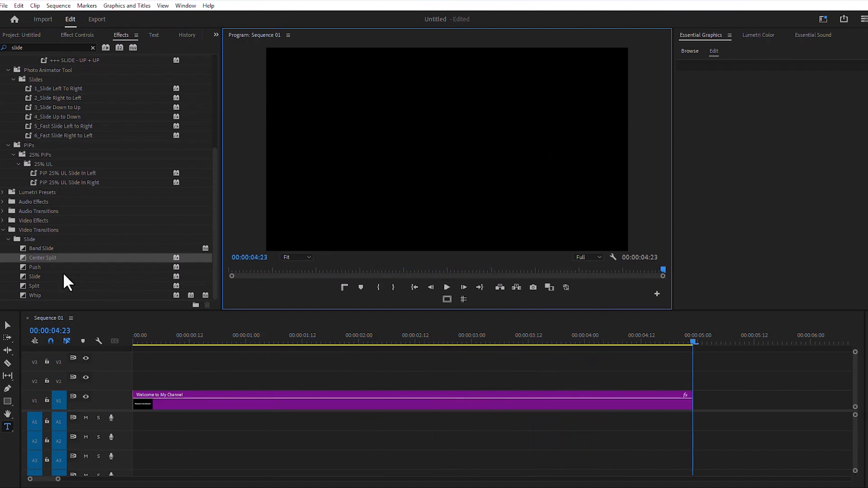
{"action": "left_click_drag", "start_coordinate": [36, 267], "coordinate": [134, 405]}
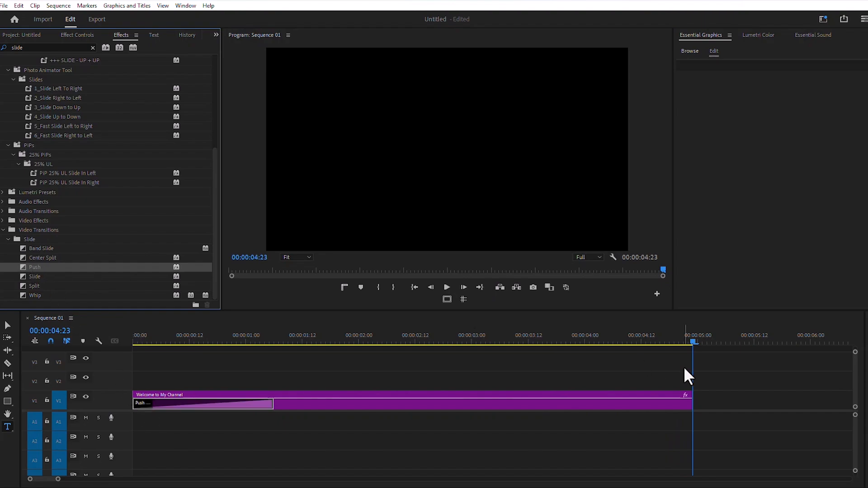
{"action": "left_click_drag", "start_coordinate": [683, 407], "coordinate": [702, 421]}
{"action": "key", "text": "Home"}
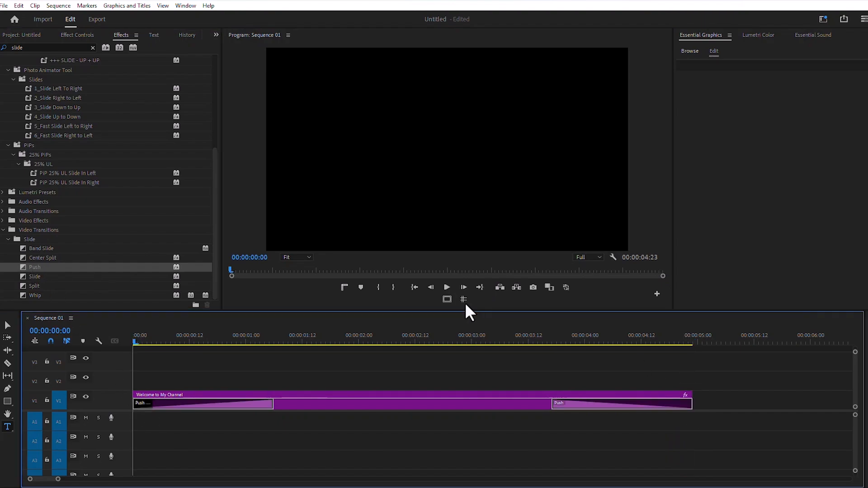
Step: Apply the Slide transition to both the start and the end of the title clip and preview it from the start
{"action": "left_click", "coordinate": [452, 289]}
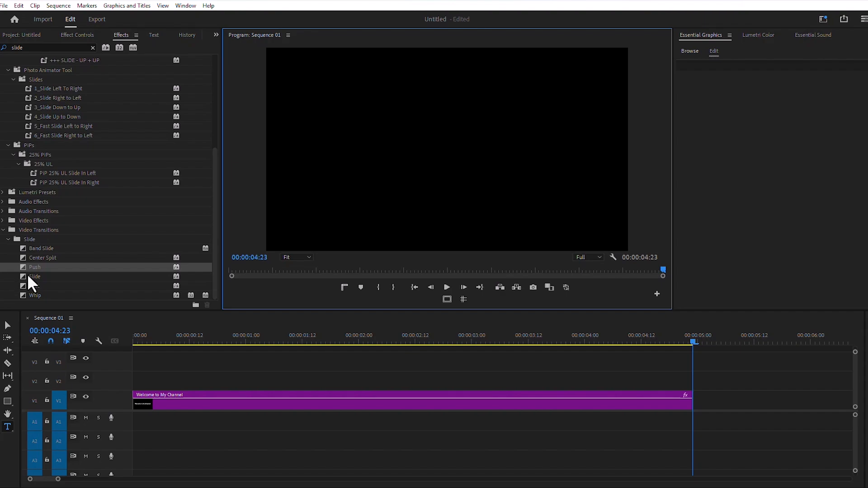
{"action": "left_click_drag", "start_coordinate": [34, 277], "coordinate": [138, 403]}
{"action": "left_click_drag", "start_coordinate": [38, 277], "coordinate": [688, 407]}
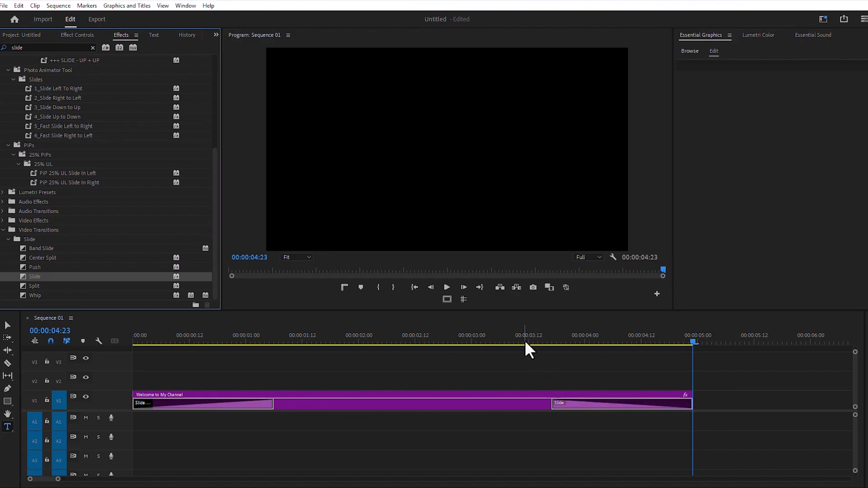
{"action": "left_click_drag", "start_coordinate": [525, 340], "coordinate": [74, 332]}
{"action": "left_click", "coordinate": [447, 287]}
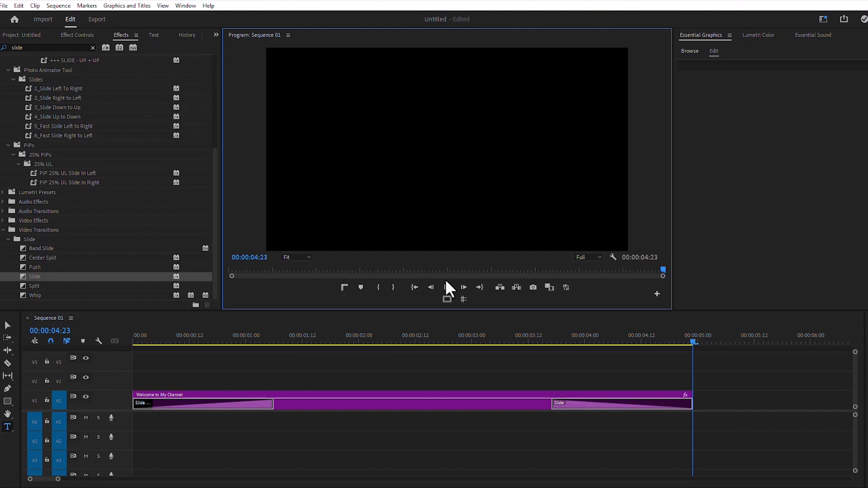
Step: Search the effects for fade and try the Green Light Fade Flip preset on the title clip, previewing and undoing it
{"action": "double_click", "coordinate": [33, 48]}
{"action": "type", "text": "fade"}
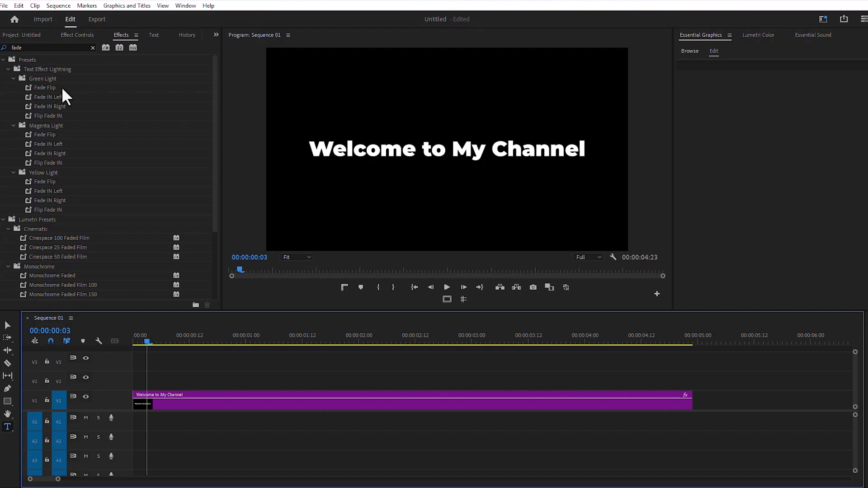
{"action": "left_click_drag", "start_coordinate": [48, 86], "coordinate": [183, 399]}
{"action": "left_click", "coordinate": [444, 288]}
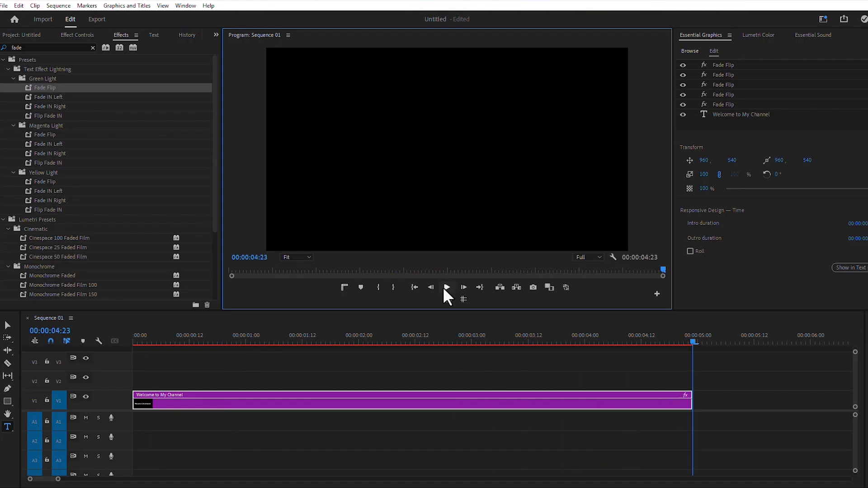
{"action": "key", "text": "ctrl+z"}
Step: Try the Green Light Fade IN Left preset on the title clip and preview it
{"action": "left_click_drag", "start_coordinate": [56, 98], "coordinate": [256, 407]}
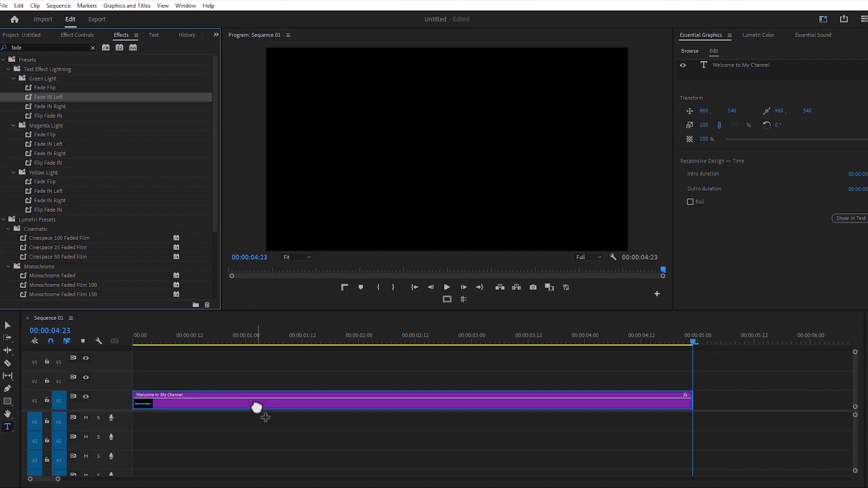
{"action": "key", "text": "space"}
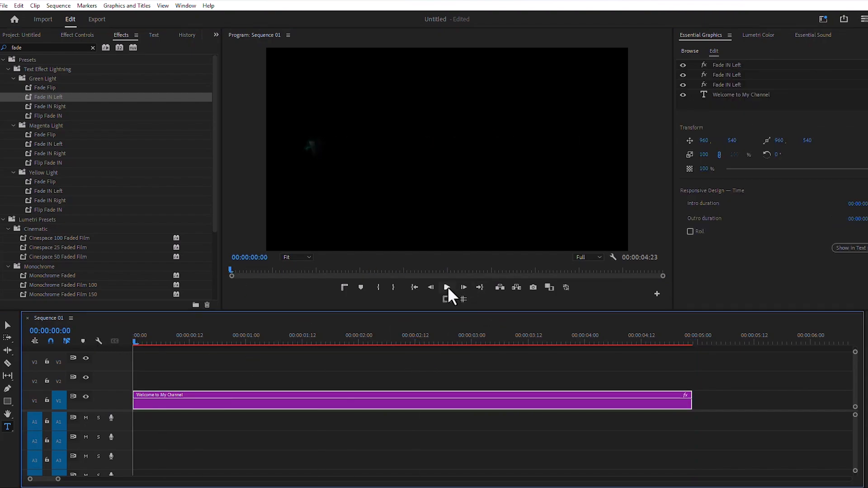
{"action": "left_click", "coordinate": [447, 287]}
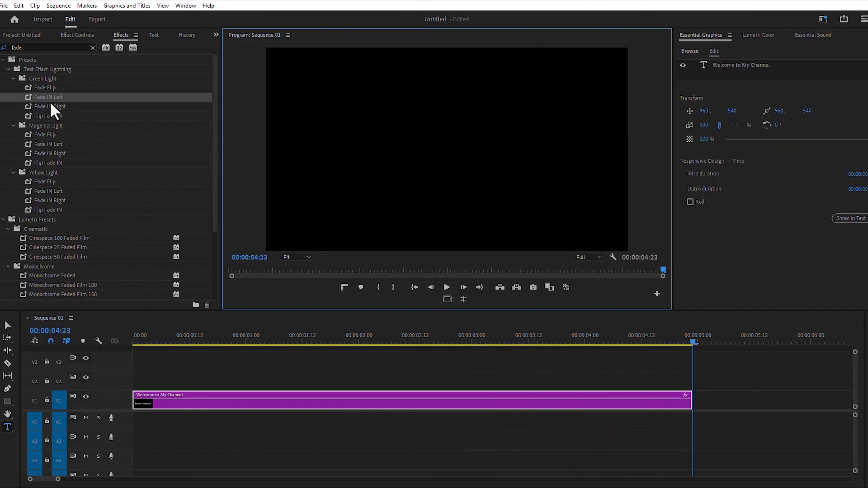
Step: Try the Green Light Fade IN Right preset on the title clip, preview it from the start, and undo it
{"action": "left_click_drag", "start_coordinate": [48, 104], "coordinate": [216, 403]}
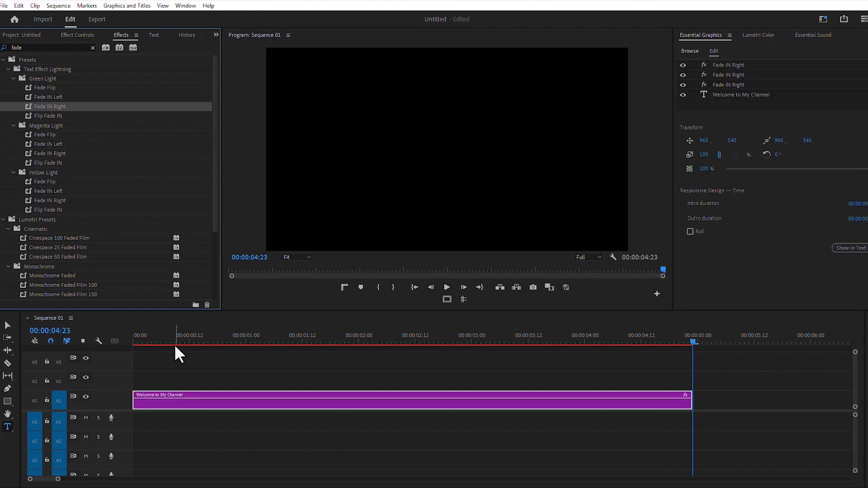
{"action": "key", "text": "Home"}
{"action": "left_click", "coordinate": [449, 287]}
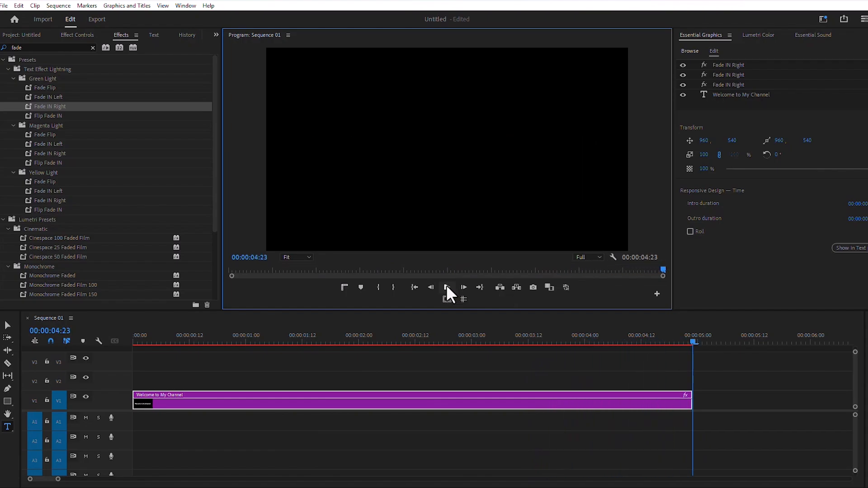
{"action": "key", "text": "ctrl+z"}
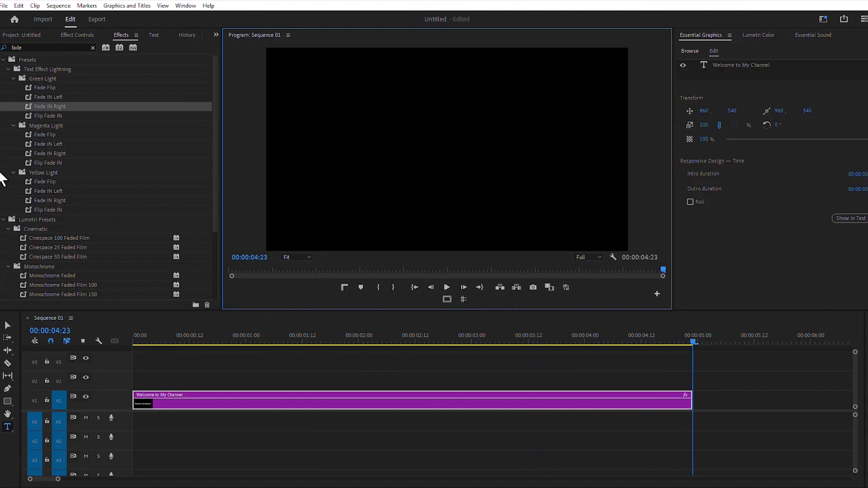
Step: Try the Green Light Flip Fade IN preset on the title clip and preview it
{"action": "left_click_drag", "start_coordinate": [52, 117], "coordinate": [226, 401]}
{"action": "left_click", "coordinate": [446, 288]}
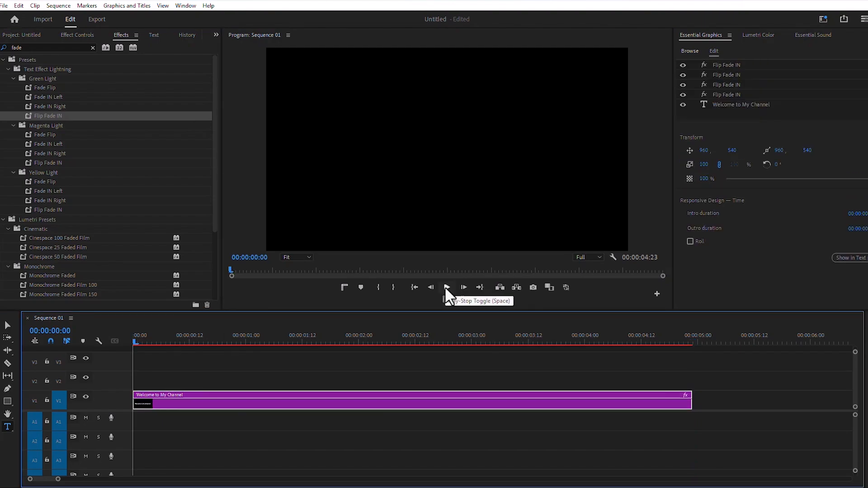
{"action": "left_click", "coordinate": [446, 288]}
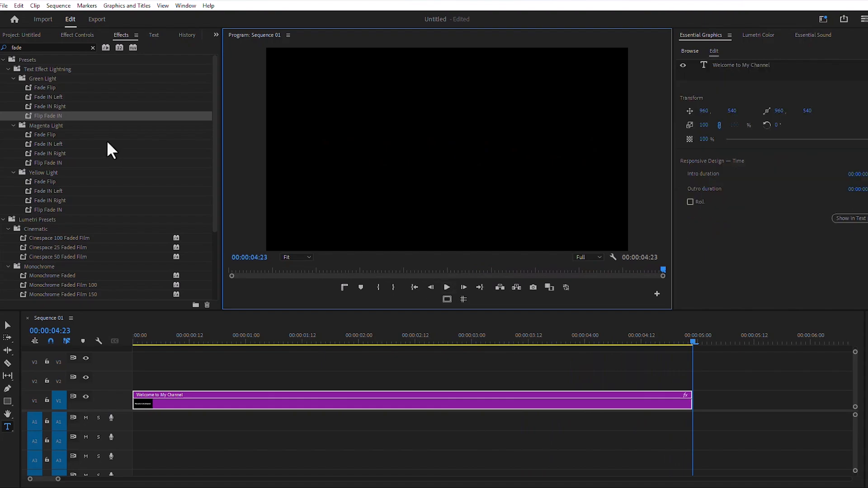
Step: Try the Magenta Light Fade Flip preset on the title clip and preview it from the start
{"action": "scroll", "coordinate": [100, 139], "scroll_direction": "down", "scroll_amount": 1}
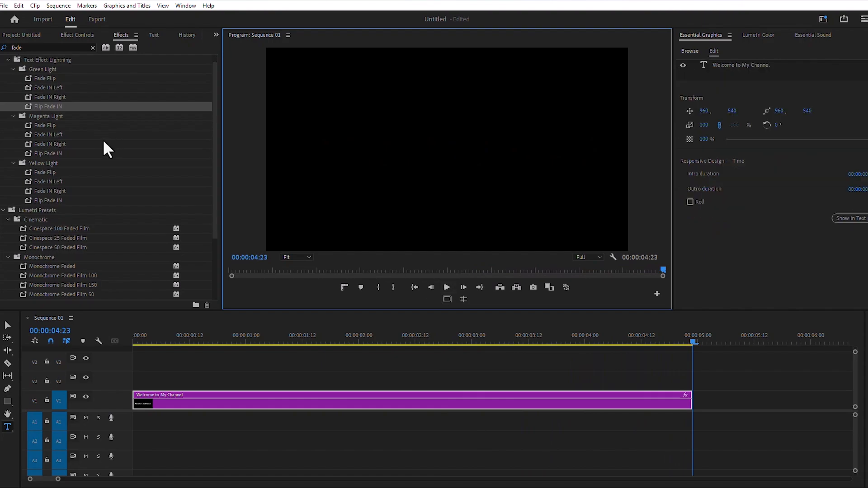
{"action": "left_click_drag", "start_coordinate": [40, 124], "coordinate": [172, 400]}
{"action": "left_click", "coordinate": [134, 342]}
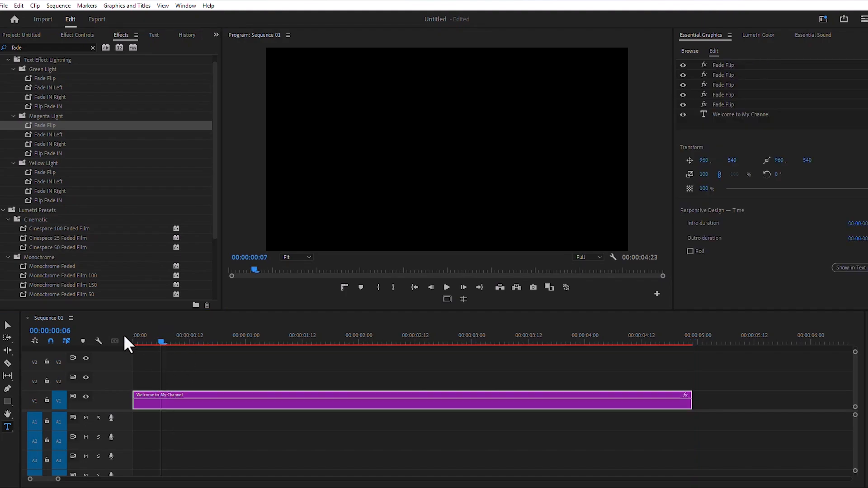
{"action": "left_click", "coordinate": [450, 288]}
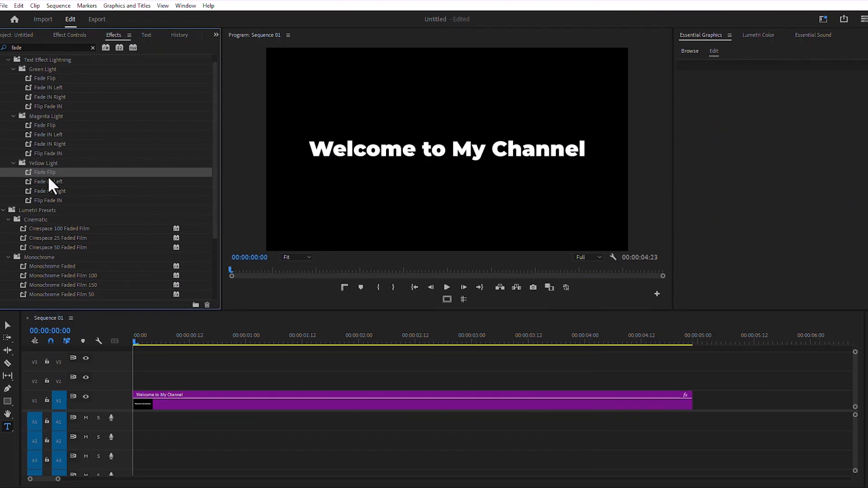
Step: Try the Yellow Light Fade Flip preset on the title clip, preview it, and undo it
{"action": "left_click_drag", "start_coordinate": [48, 173], "coordinate": [286, 402]}
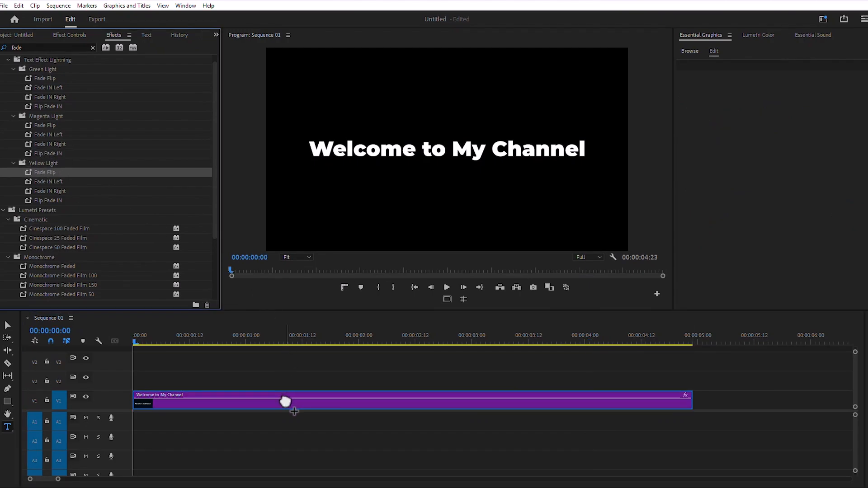
{"action": "left_click", "coordinate": [447, 288]}
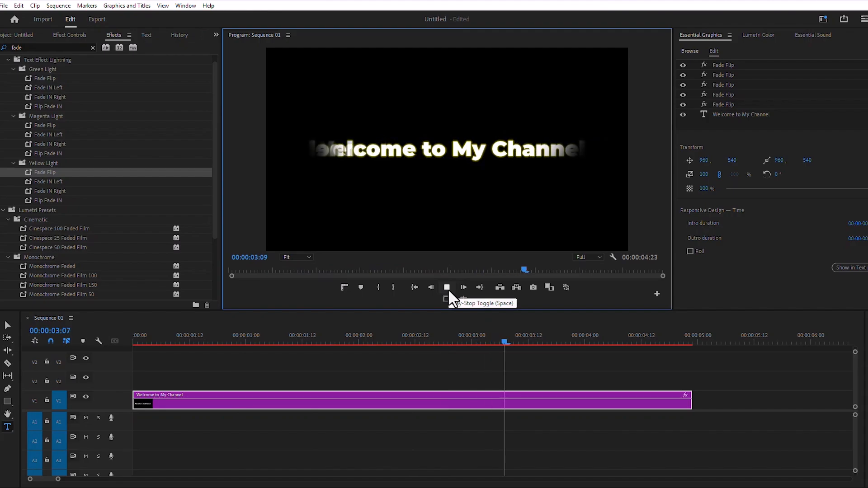
{"action": "left_click", "coordinate": [447, 288]}
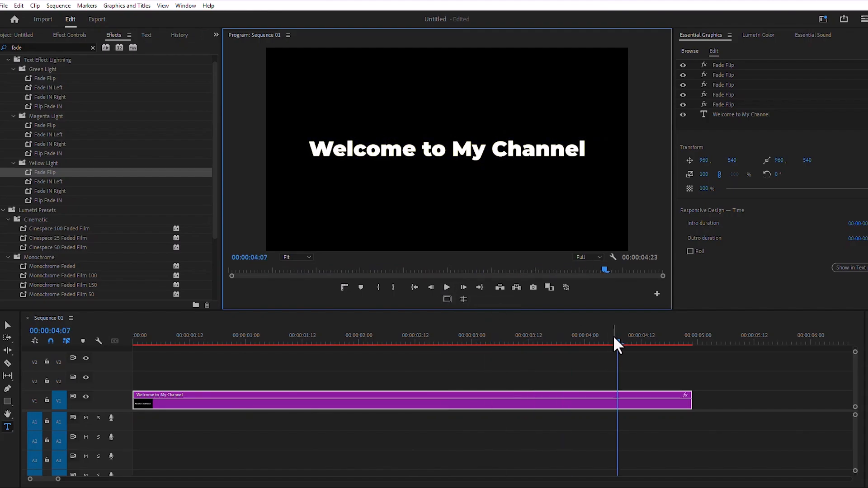
{"action": "left_click", "coordinate": [288, 342]}
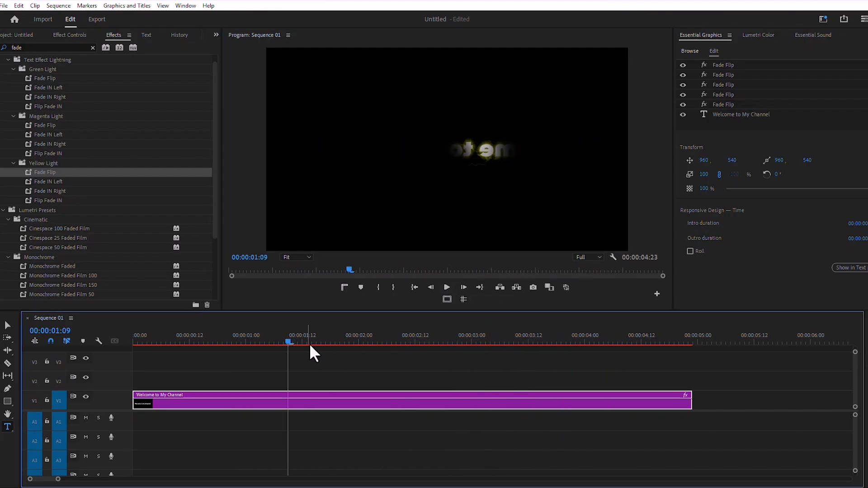
{"action": "key", "text": "ctrl+z"}
Step: Try the Yellow Light Fade IN Left preset on the title clip, preview it from the start, and undo it
{"action": "left_click_drag", "start_coordinate": [47, 182], "coordinate": [307, 397]}
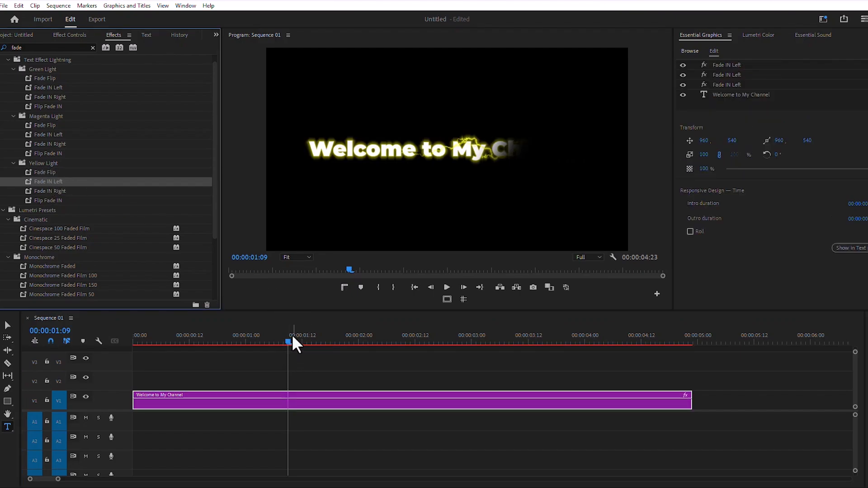
{"action": "left_click_drag", "start_coordinate": [292, 337], "coordinate": [131, 344]}
{"action": "left_click", "coordinate": [445, 287]}
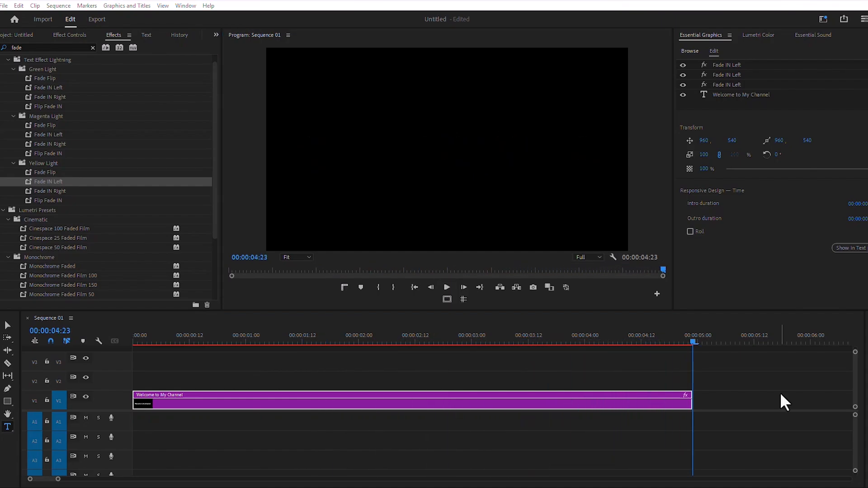
{"action": "left_click", "coordinate": [265, 340]}
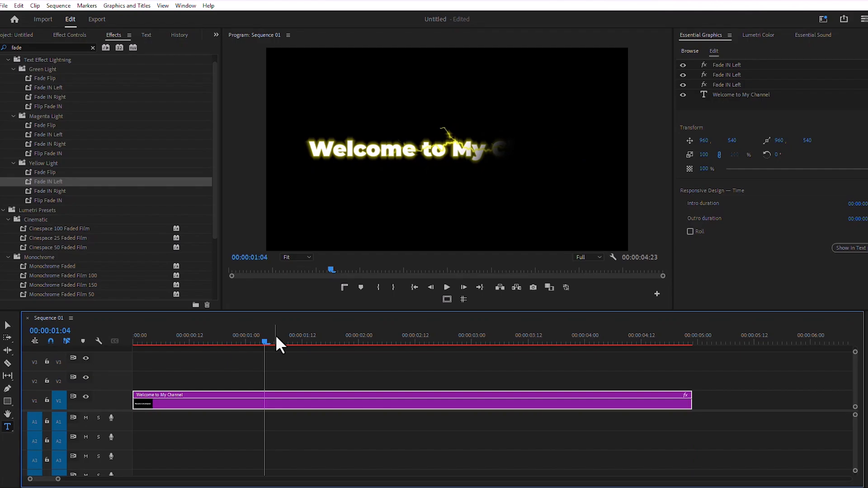
{"action": "left_click", "coordinate": [299, 342]}
{"action": "key", "text": "ctrl+z"}
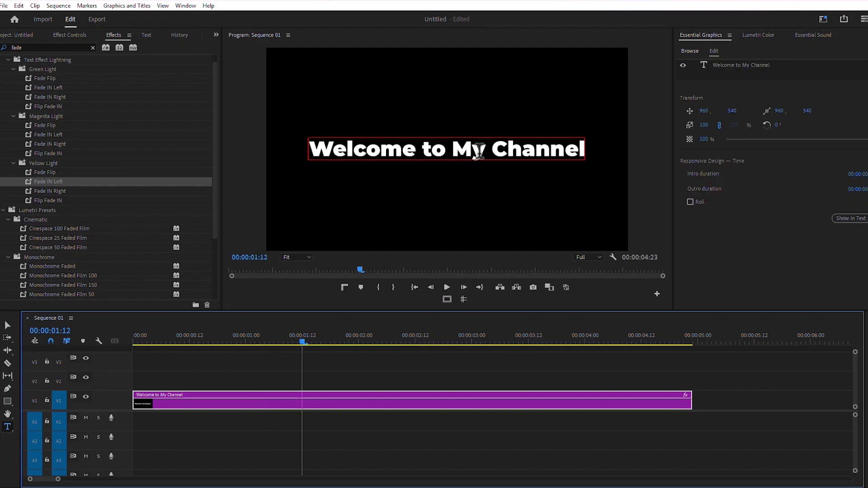
Step: Draw a rectangle about 1558 by 170 over the title text and move it beneath the text layer
{"action": "left_click", "coordinate": [746, 66]}
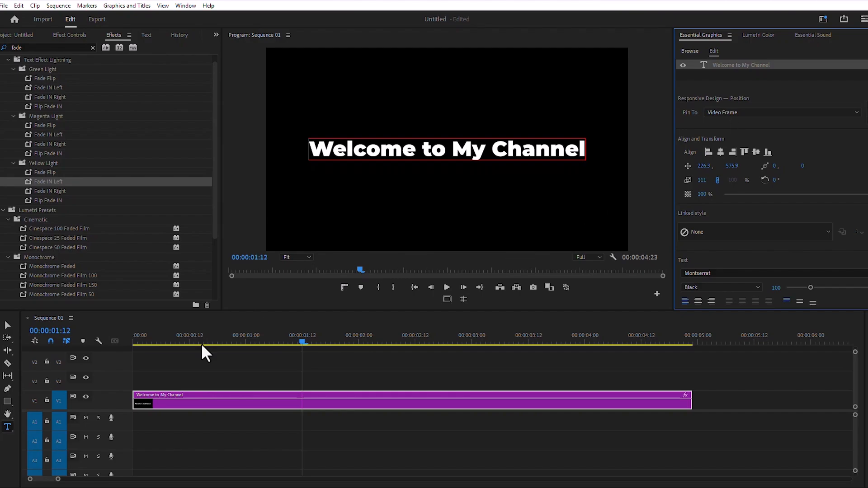
{"action": "left_click", "coordinate": [8, 402]}
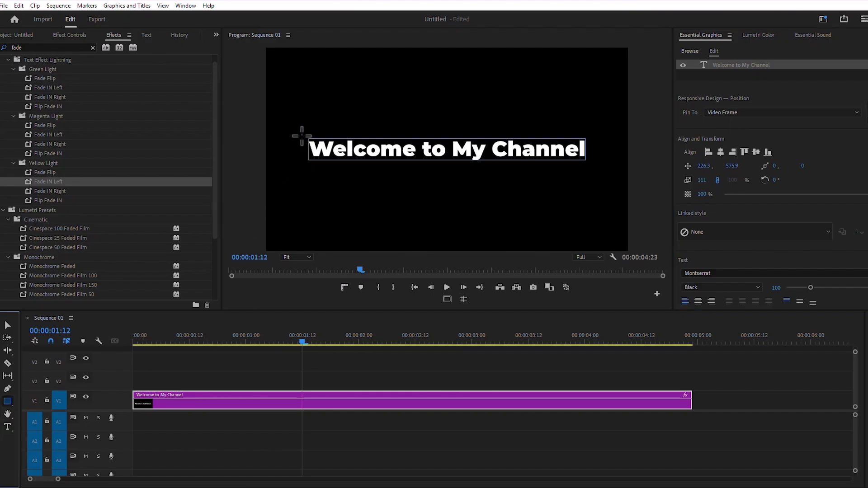
{"action": "left_click_drag", "start_coordinate": [299, 136], "coordinate": [593, 167]}
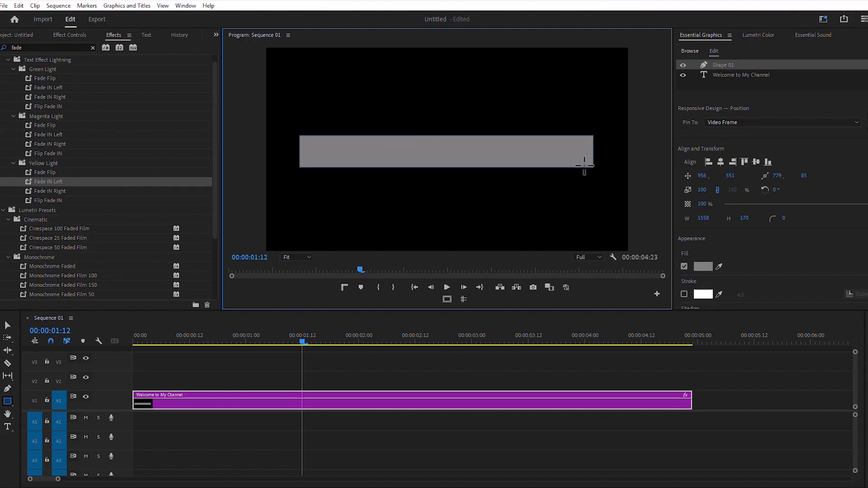
{"action": "left_click_drag", "start_coordinate": [748, 74], "coordinate": [750, 63]}
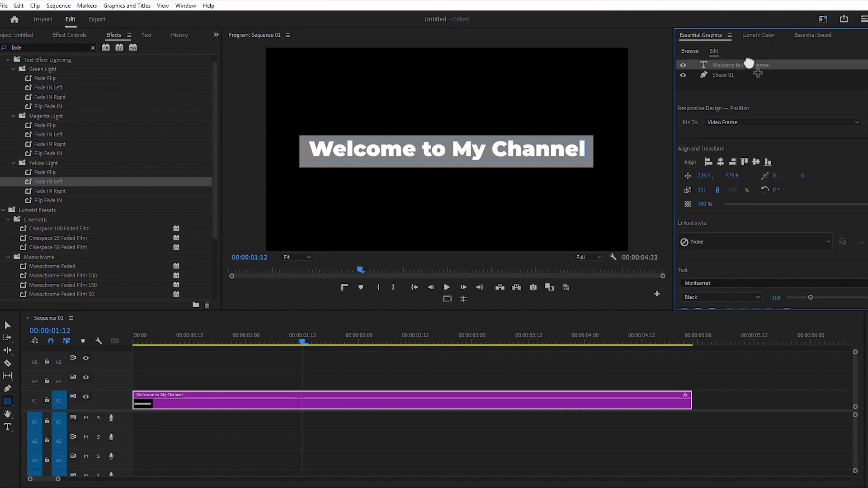
Step: Fill the rectangle with yellow FFC600 and round its corners
{"action": "left_click", "coordinate": [755, 161]}
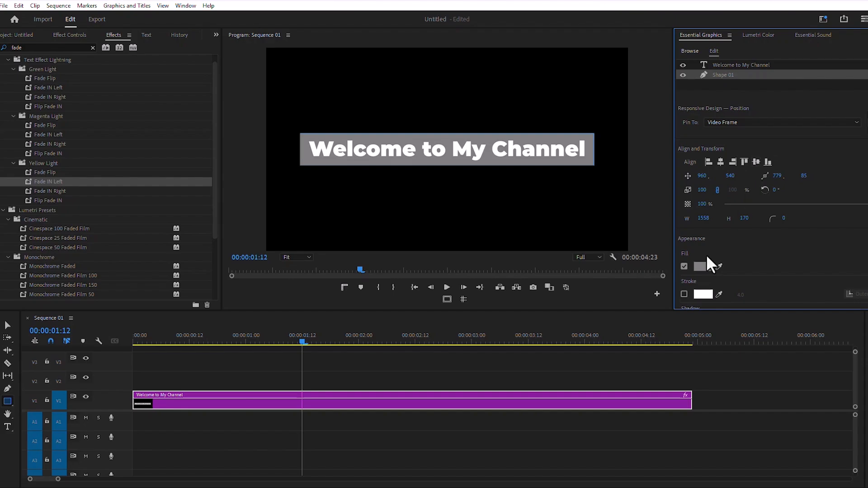
{"action": "left_click", "coordinate": [699, 267]}
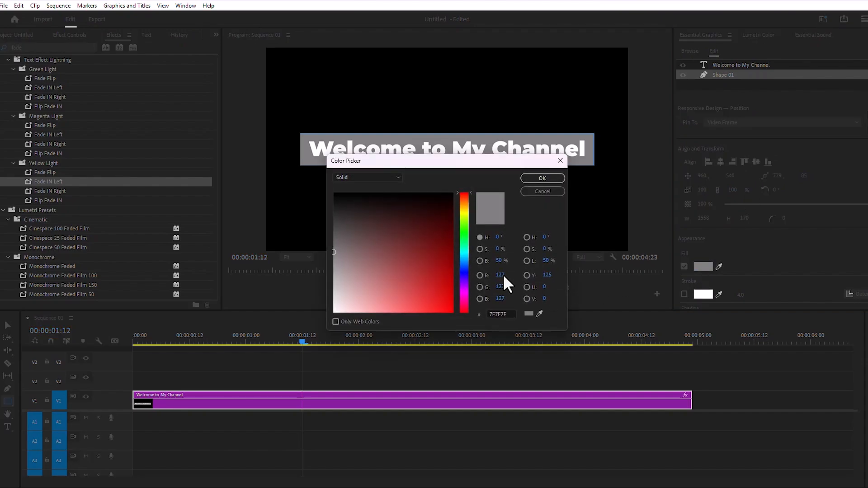
{"action": "left_click", "coordinate": [464, 208]}
{"action": "left_click_drag", "start_coordinate": [426, 226], "coordinate": [458, 326]}
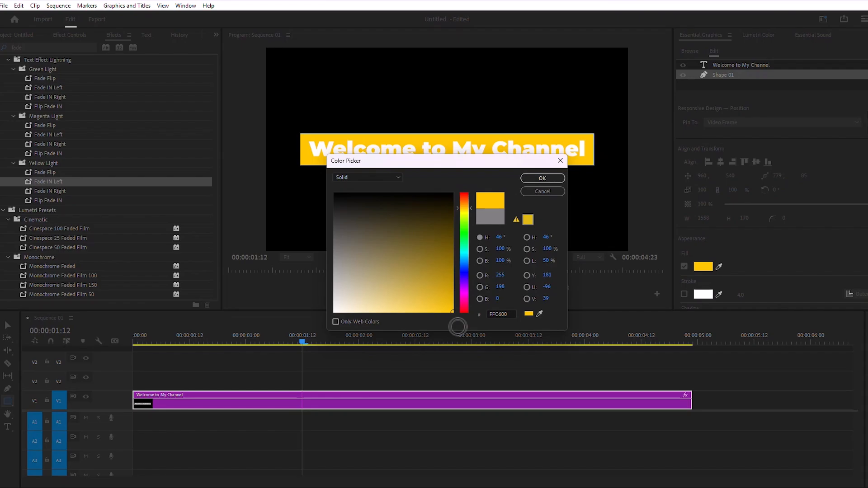
{"action": "left_click", "coordinate": [549, 179]}
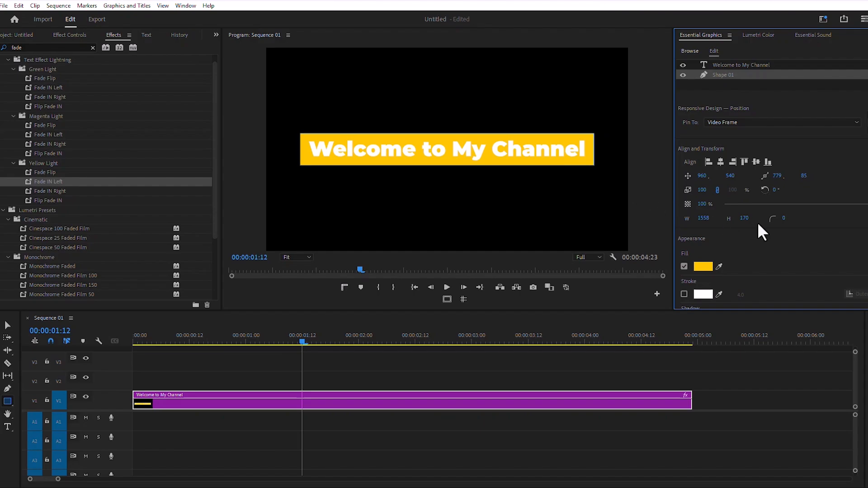
{"action": "left_click_drag", "start_coordinate": [784, 218], "coordinate": [809, 219]}
{"action": "left_click", "coordinate": [449, 361]}
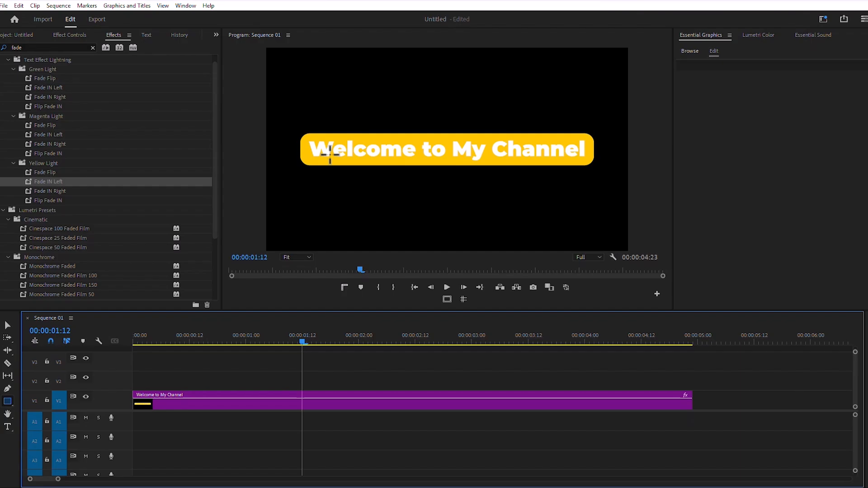
Step: Clear the effects search and try the Slide DOWN (IN) preset on the title clip, previewing from the start
{"action": "left_click", "coordinate": [92, 48]}
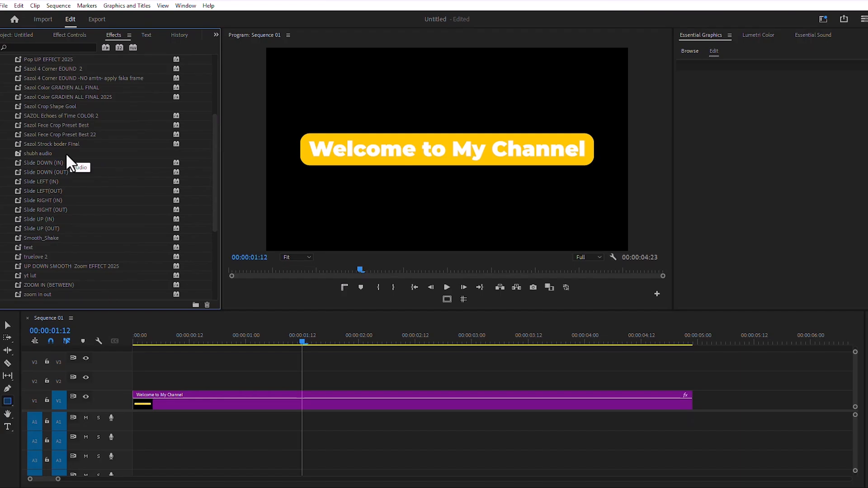
{"action": "left_click_drag", "start_coordinate": [43, 163], "coordinate": [211, 398]}
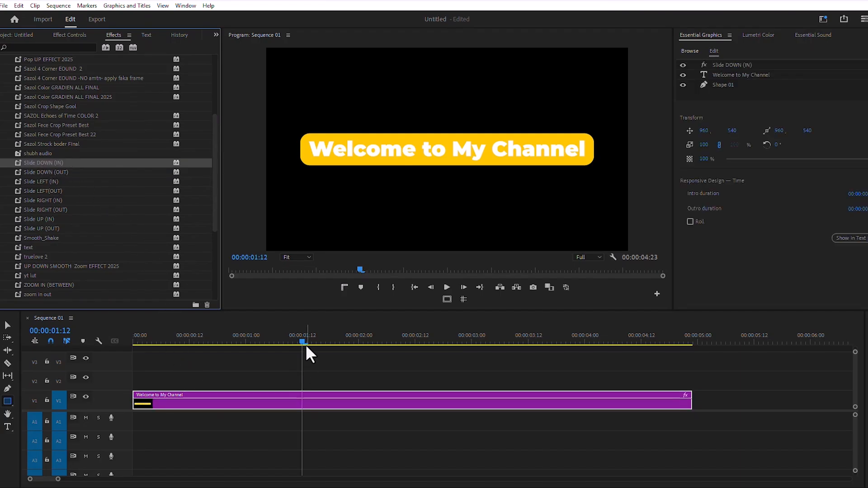
{"action": "left_click_drag", "start_coordinate": [303, 340], "coordinate": [126, 336]}
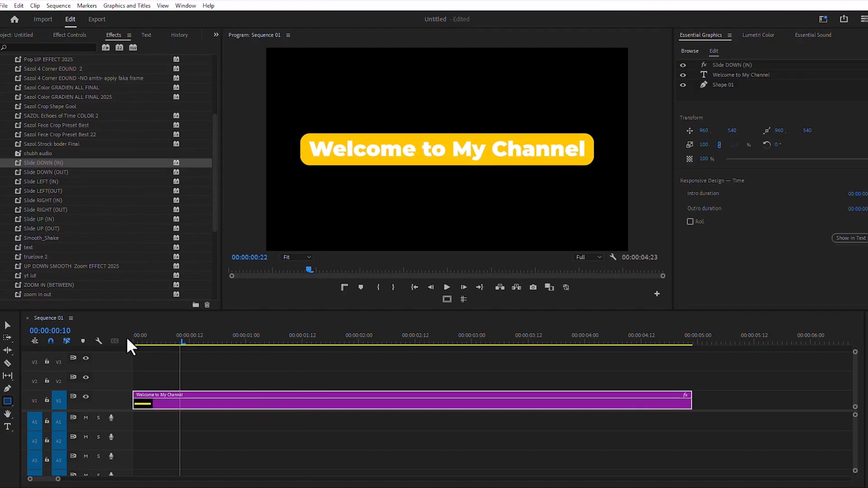
{"action": "left_click", "coordinate": [446, 286]}
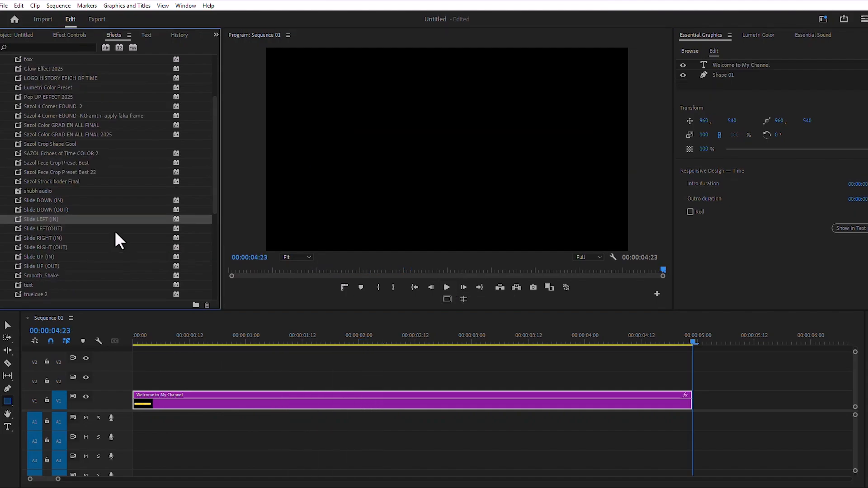
Step: Apply the Slide LEFT (IN) and Slide LEFT(OUT) presets to the title clip and preview it from the start
{"action": "left_click_drag", "start_coordinate": [52, 219], "coordinate": [156, 401]}
{"action": "left_click_drag", "start_coordinate": [53, 229], "coordinate": [287, 393]}
{"action": "key", "text": "Home"}
{"action": "left_click", "coordinate": [448, 287]}
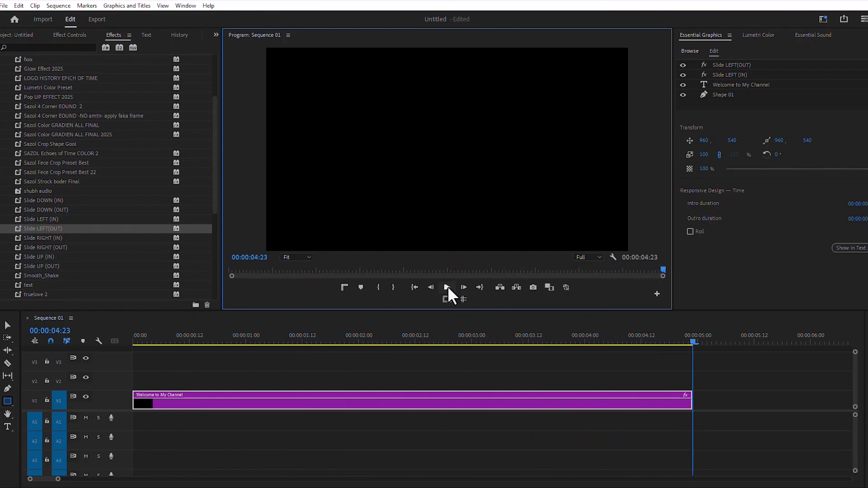
{"action": "left_click", "coordinate": [398, 329]}
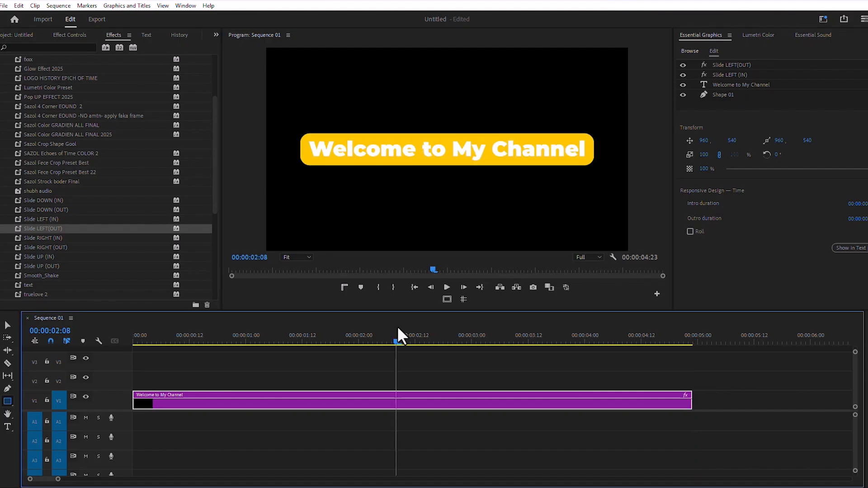